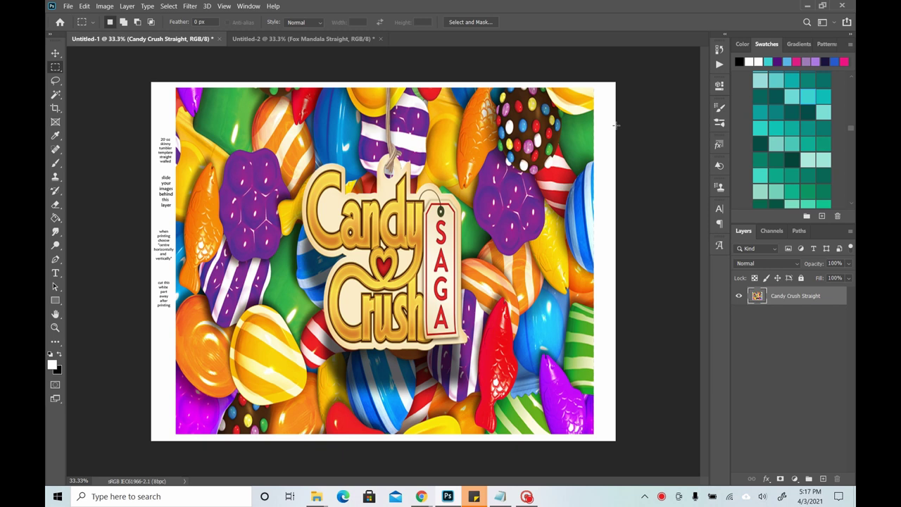
# - Create a new 11 × 8.5 inch document with a transparent background
pyautogui.click(68, 6)
pyautogui.click(70, 16)
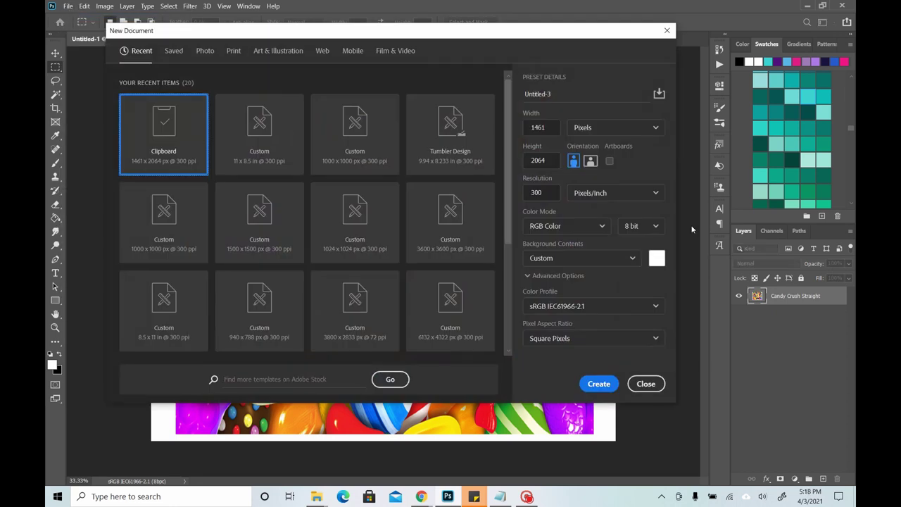
pyautogui.click(595, 127)
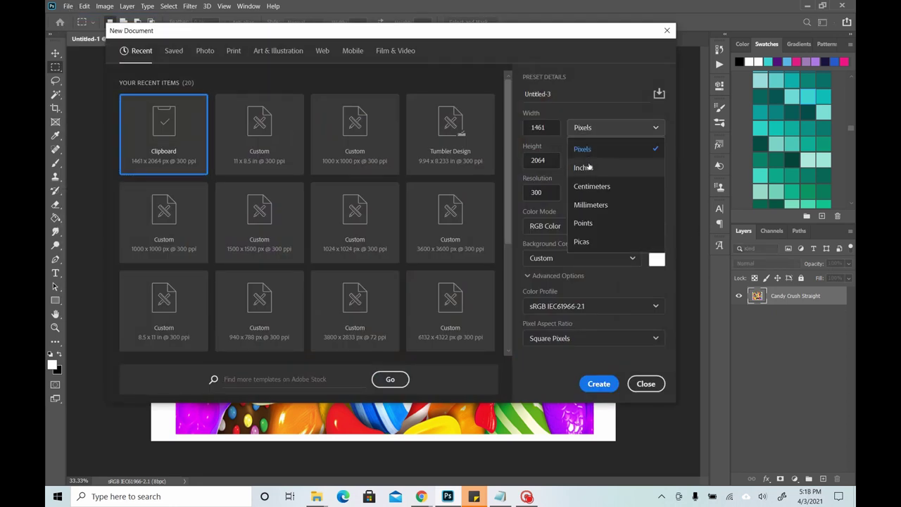
pyautogui.click(584, 167)
pyautogui.click(551, 128)
pyautogui.moveTo(550, 128); pyautogui.dragTo(521, 138)
pyautogui.write('11')
pyautogui.press('Tab')
pyautogui.write('8.')
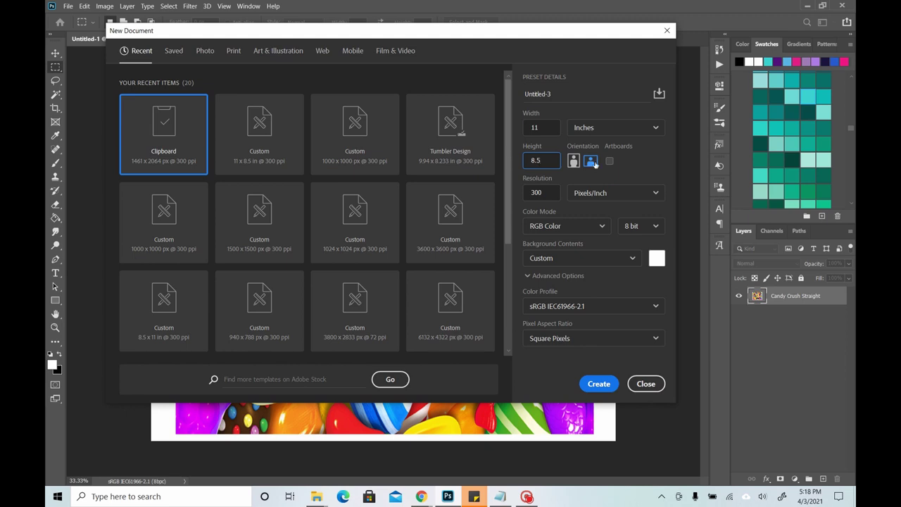
pyautogui.click(632, 261)
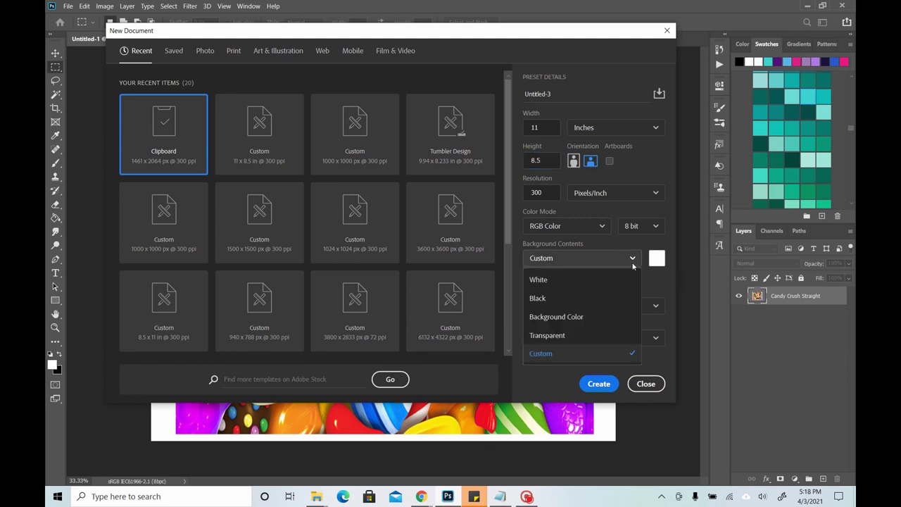
pyautogui.click(597, 341)
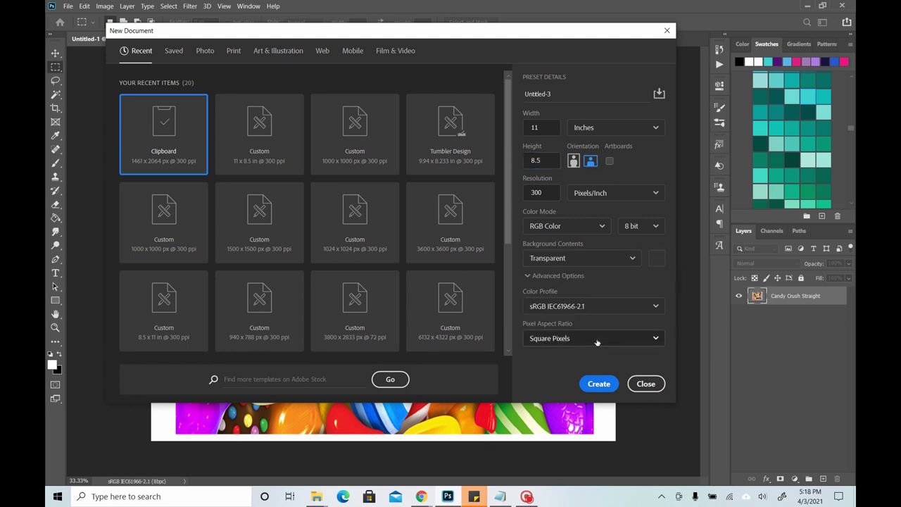
pyautogui.click(598, 384)
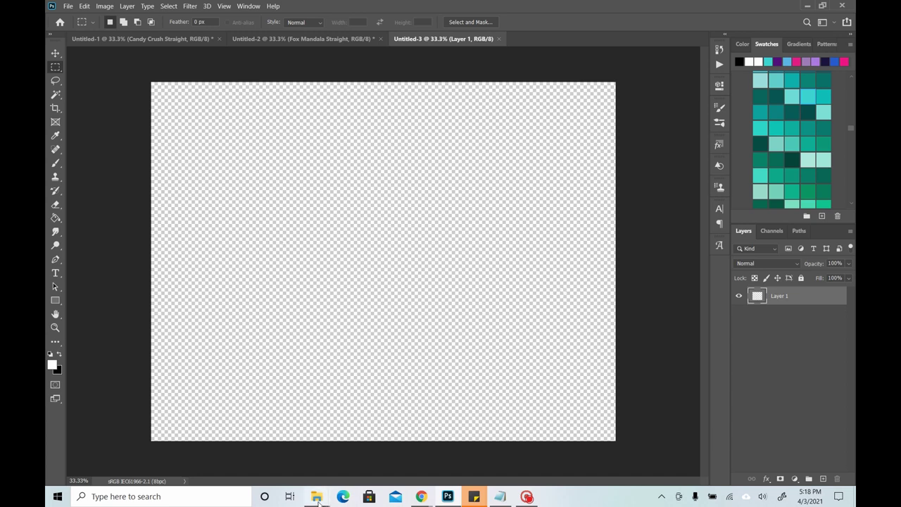
# - Drag Fox Mandala Straight from the Animal Mandala folder onto the Untitled-3 canvas and commit it
pyautogui.moveTo(317, 497)
pyautogui.click(260, 458)
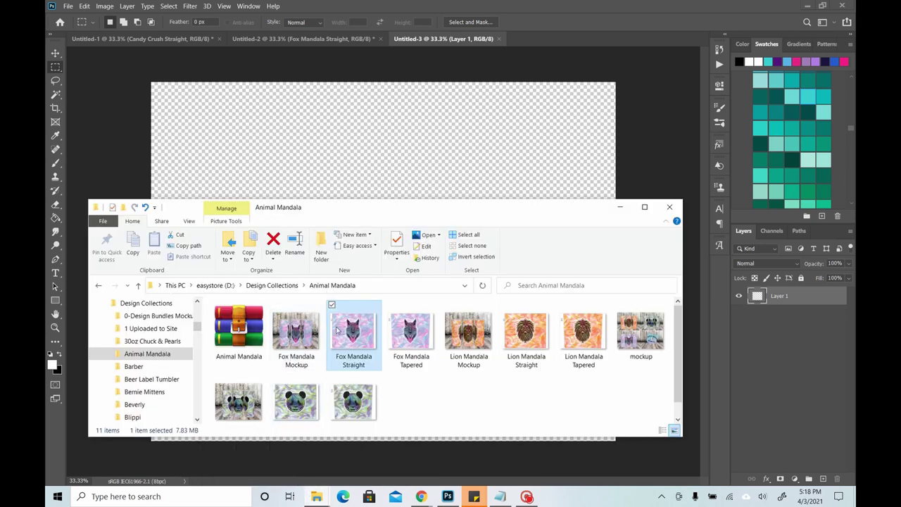
pyautogui.moveTo(353, 331); pyautogui.dragTo(373, 168)
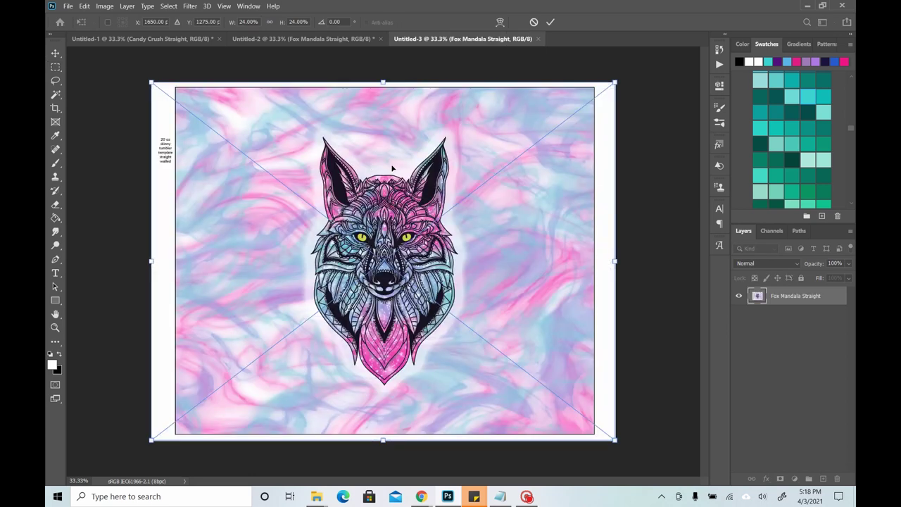
pyautogui.press('Return')
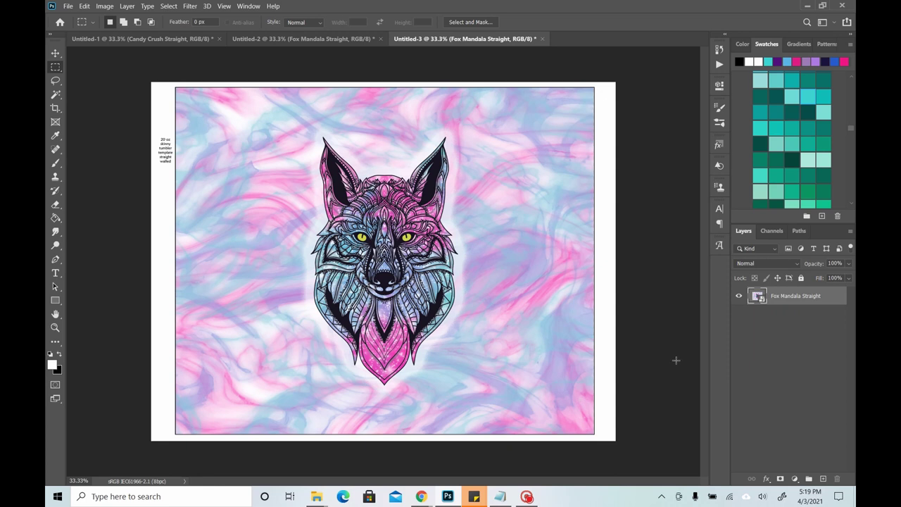
# - Look at the Untitled-3 fox document, then return to the Untitled-1 Candy Crush template
pyautogui.click(131, 40)
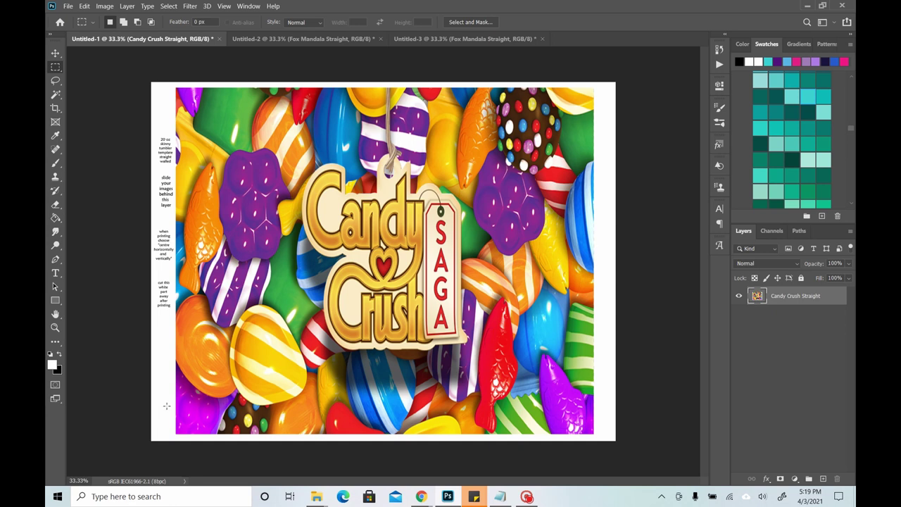
pyautogui.click(440, 40)
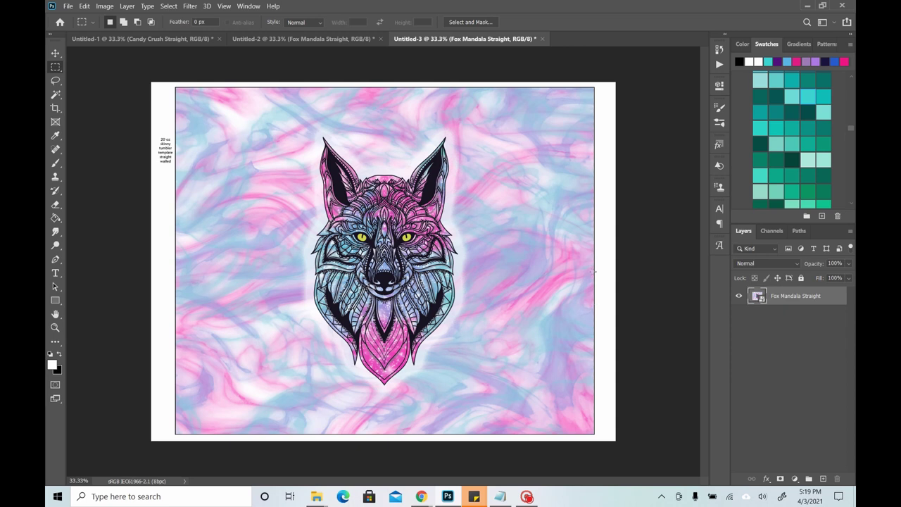
pyautogui.click(148, 39)
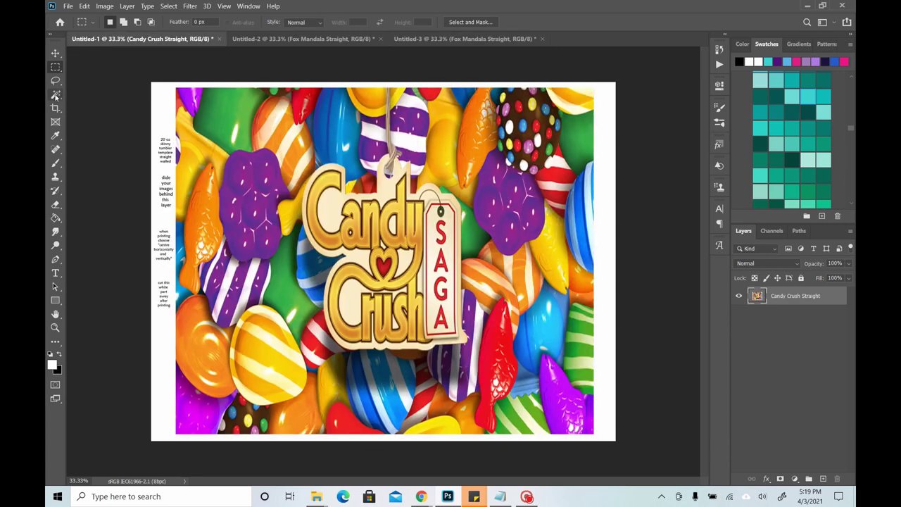
pyautogui.click(56, 95)
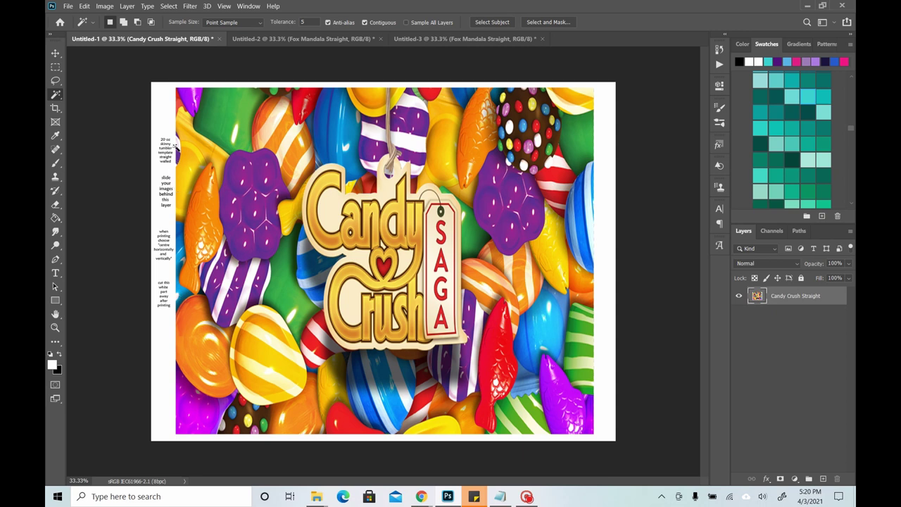
pyautogui.click(613, 154)
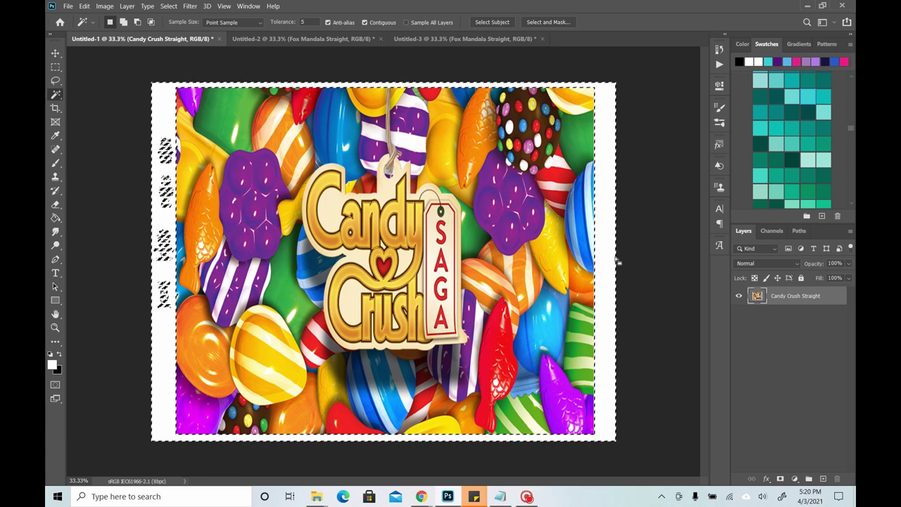
pyautogui.hotkey('ctrl', 'd')
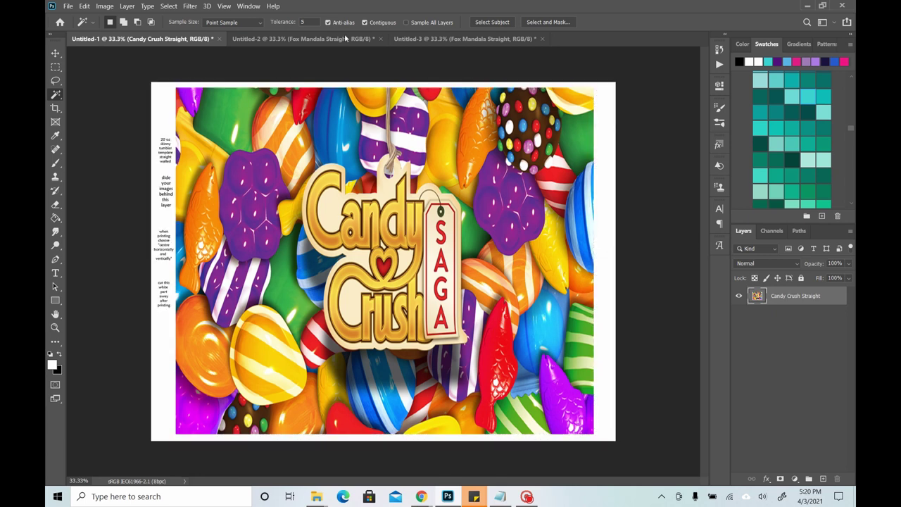
pyautogui.click(307, 23)
# - Try selecting the white border at tolerance 25, deselect, and reset the tolerance to 5
pyautogui.write('25')
pyautogui.click(165, 112)
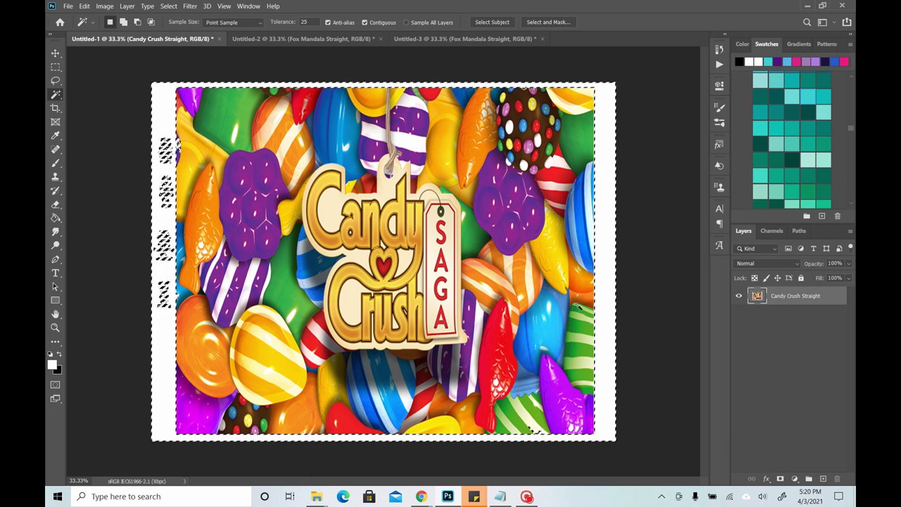
pyautogui.hotkey('ctrl', 'd')
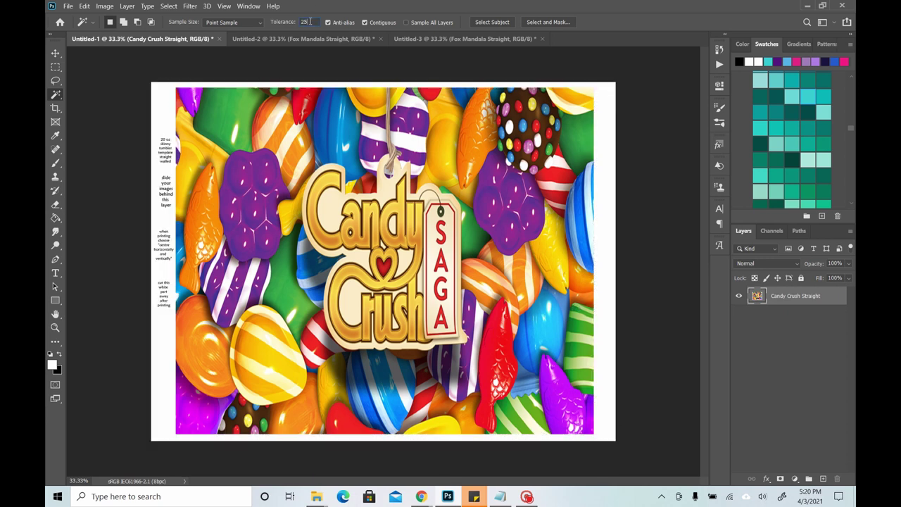
pyautogui.doubleClick(303, 22)
# - Remove the white border, then erase the left-side text strip using a rectangular selection
pyautogui.click(609, 296)
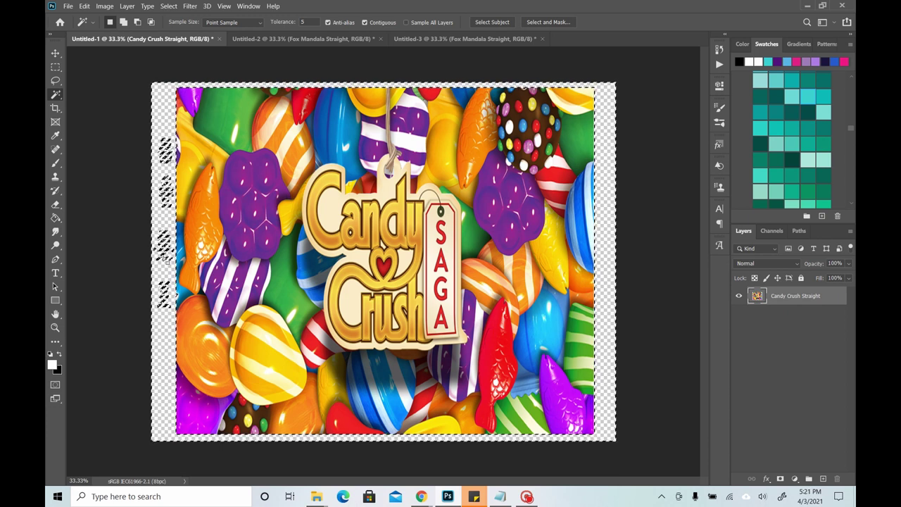
pyautogui.hotkey('ctrl', 'd')
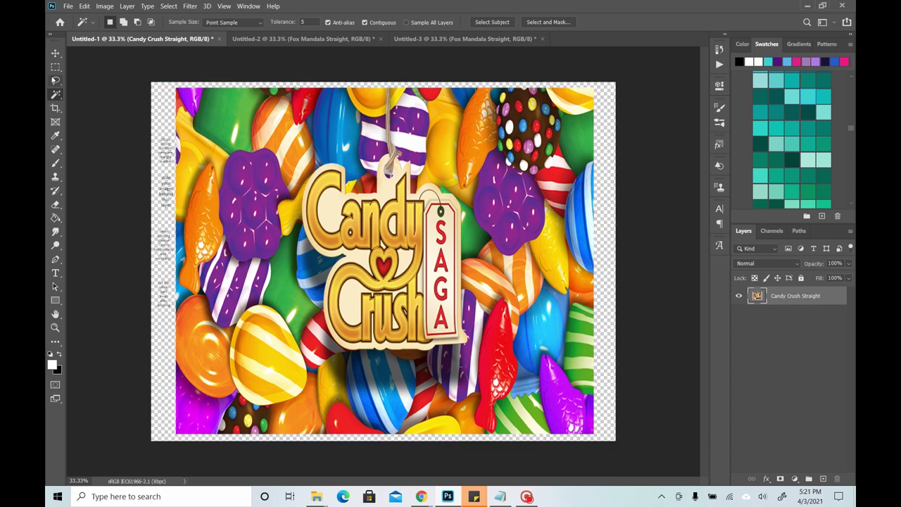
pyautogui.click(61, 70)
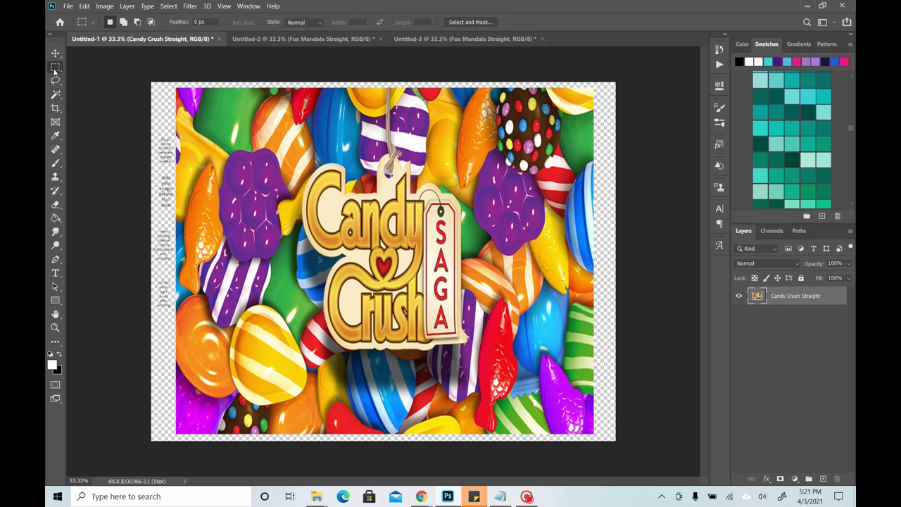
pyautogui.moveTo(148, 444); pyautogui.dragTo(181, 306)
pyautogui.press('Delete')
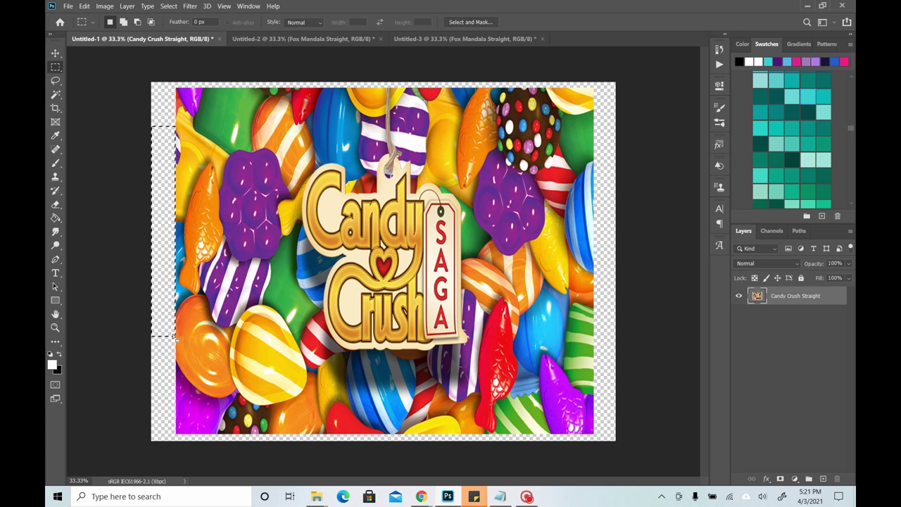
pyautogui.click(171, 333)
# - Put the Candy Crush layer into Free Transform with the Move tool, still at 100% size
pyautogui.click(58, 54)
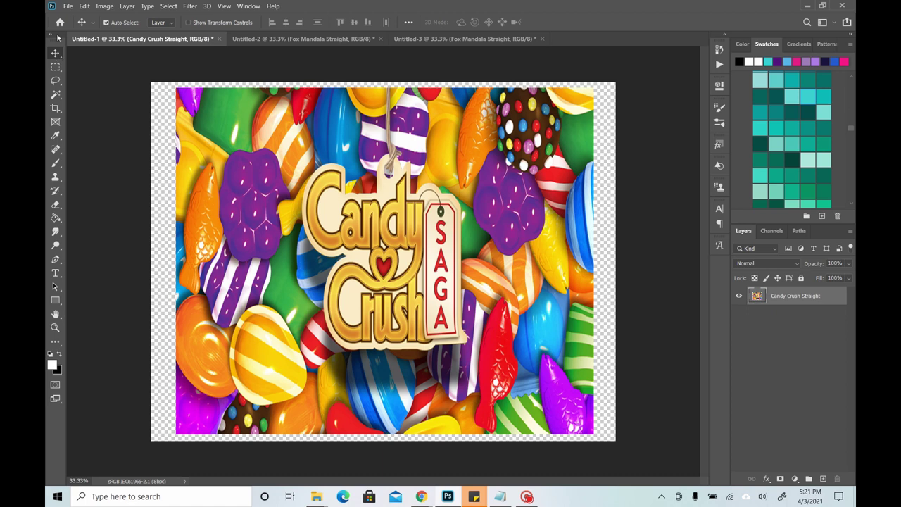
pyautogui.click(85, 6)
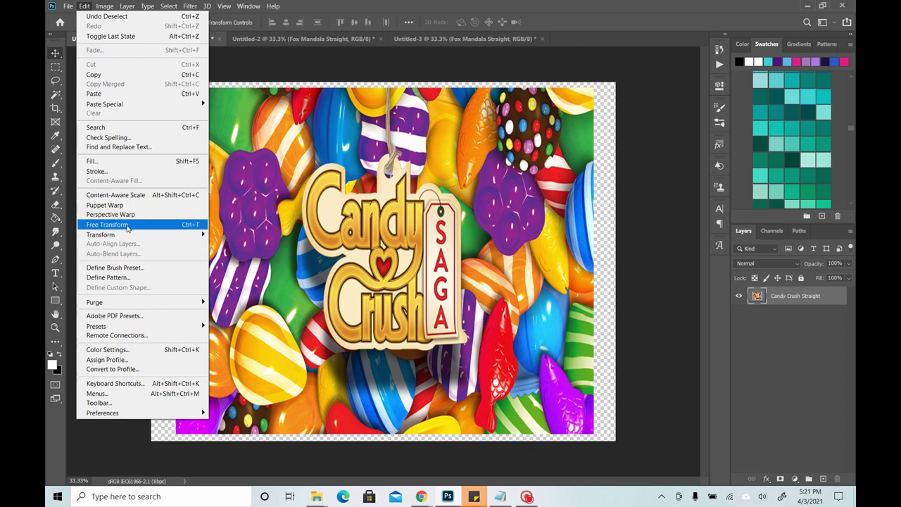
pyautogui.moveTo(126, 234)
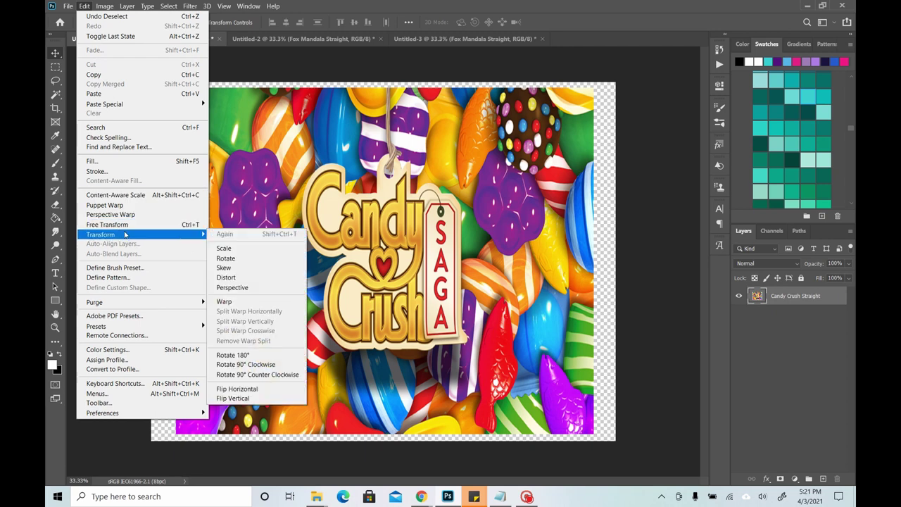
pyautogui.click(173, 225)
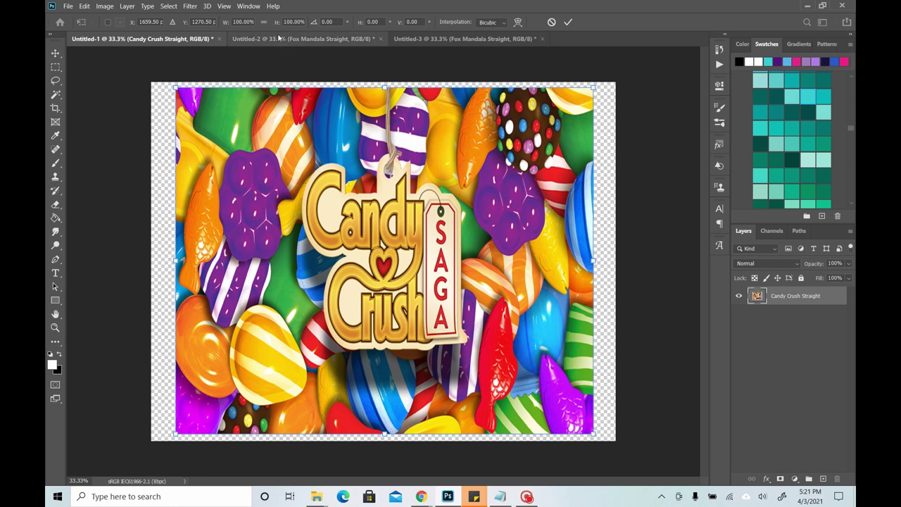
# - Undo a trial corner resize and lock width and height proportions together
pyautogui.moveTo(176, 86); pyautogui.dragTo(223, 124)
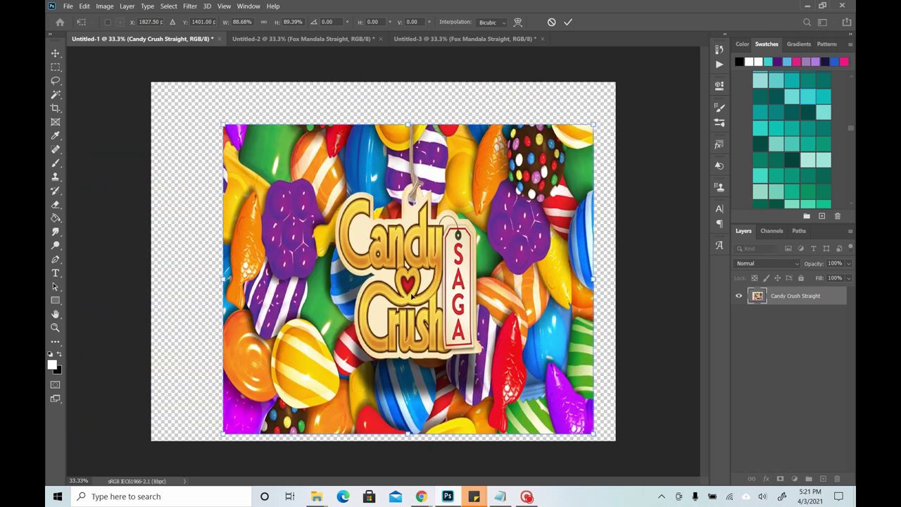
pyautogui.hotkey('ctrl', 'z')
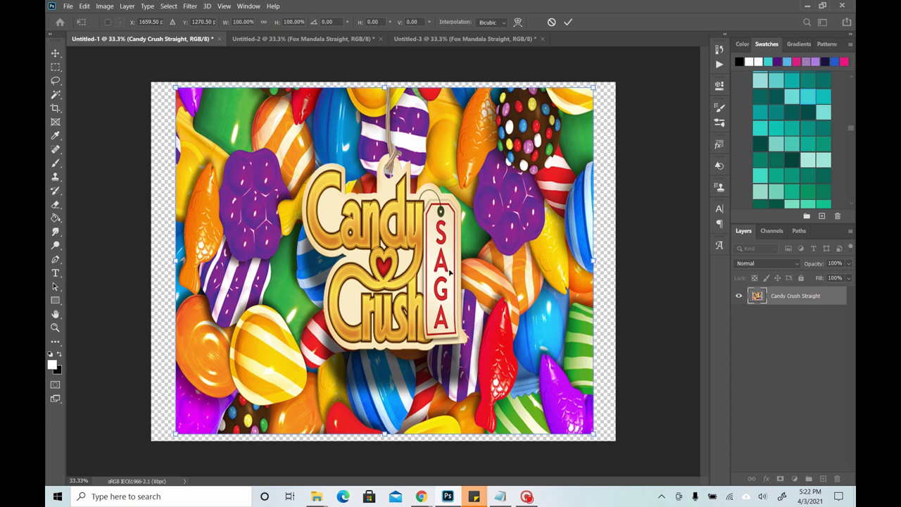
pyautogui.click(264, 23)
pyautogui.click(263, 22)
# - Scale the Candy Crush design to 82.66% and recentre it on the canvas
pyautogui.moveTo(175, 87); pyautogui.dragTo(191, 207)
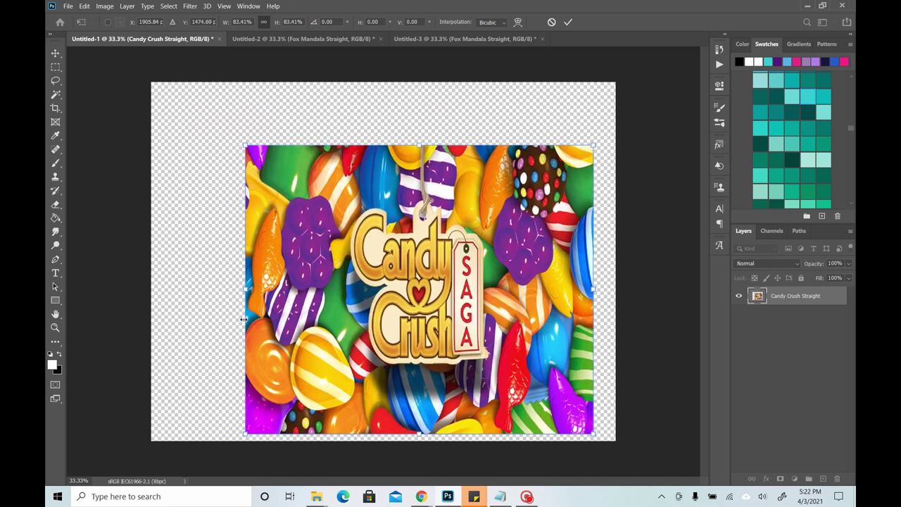
pyautogui.moveTo(244, 290); pyautogui.dragTo(281, 285)
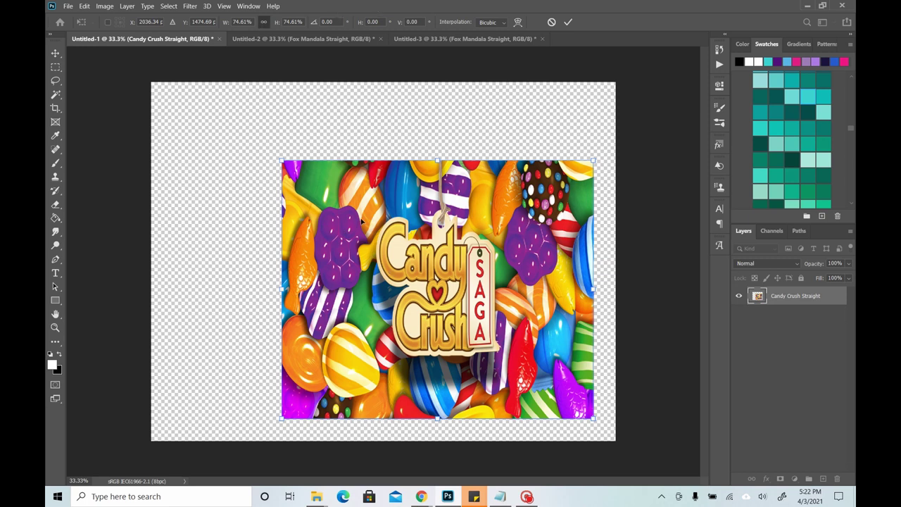
pyautogui.moveTo(375, 225); pyautogui.dragTo(374, 249)
pyautogui.moveTo(540, 131); pyautogui.dragTo(572, 104)
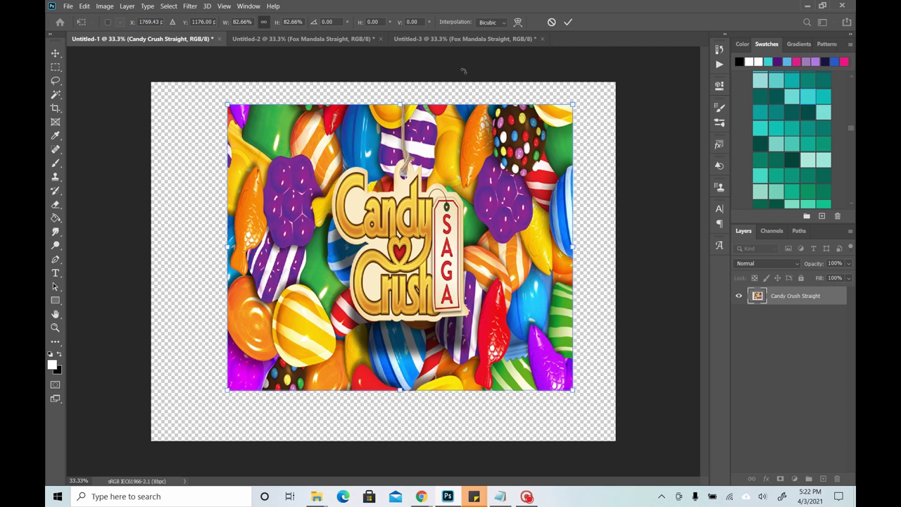
# - Select the Fox Mandala's white margin and try deleting it, dismissing the smart object error
pyautogui.click(467, 40)
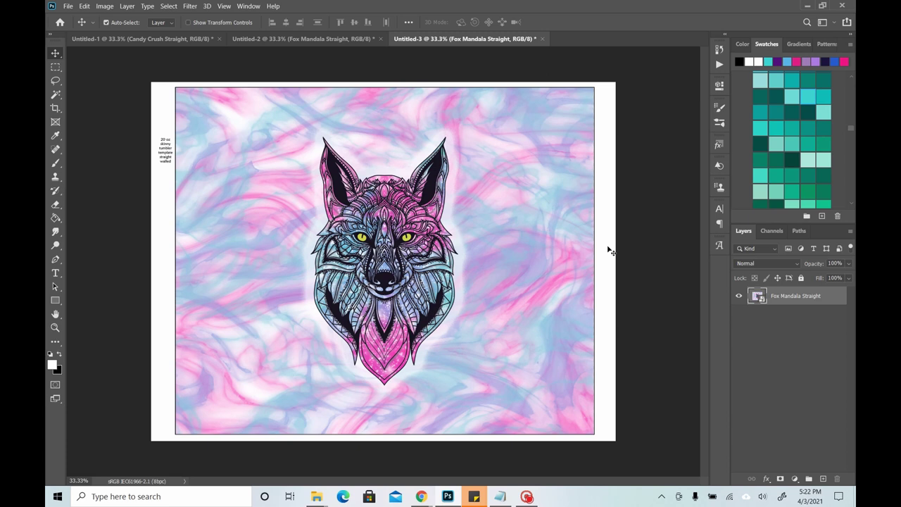
pyautogui.click(56, 95)
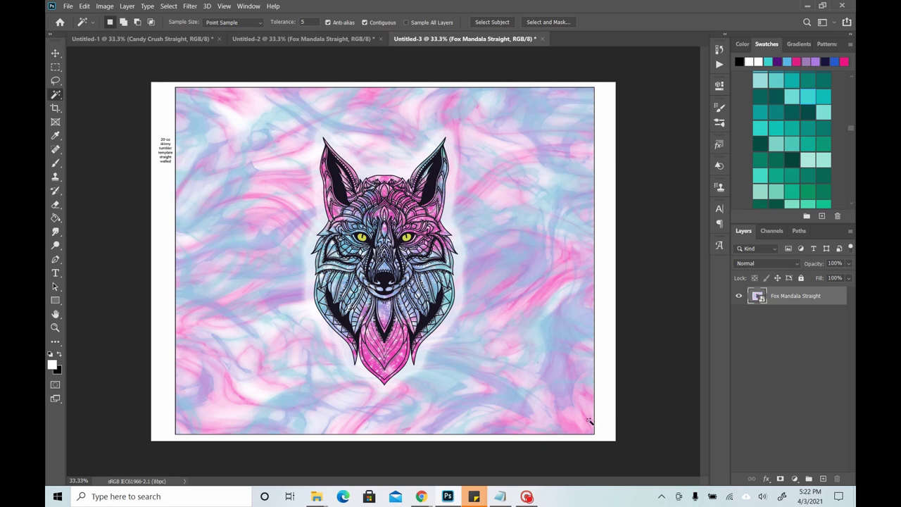
pyautogui.click(601, 380)
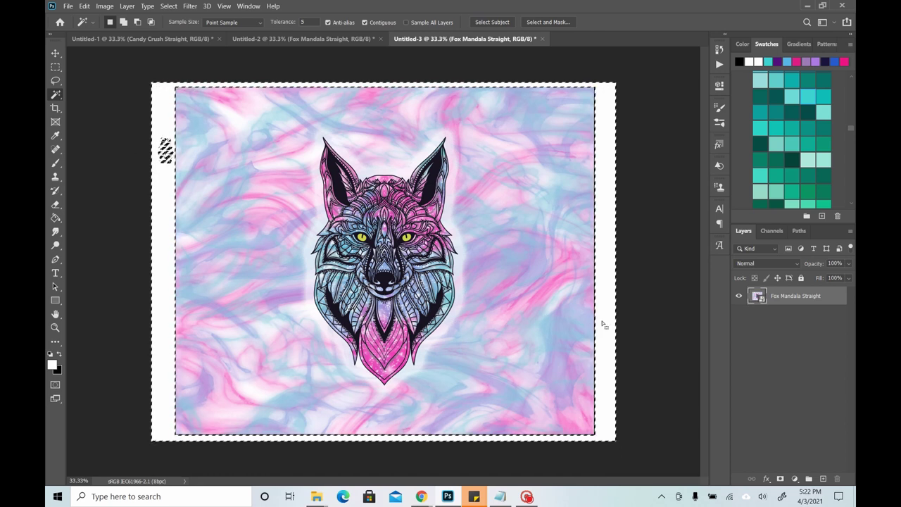
pyautogui.press('Delete')
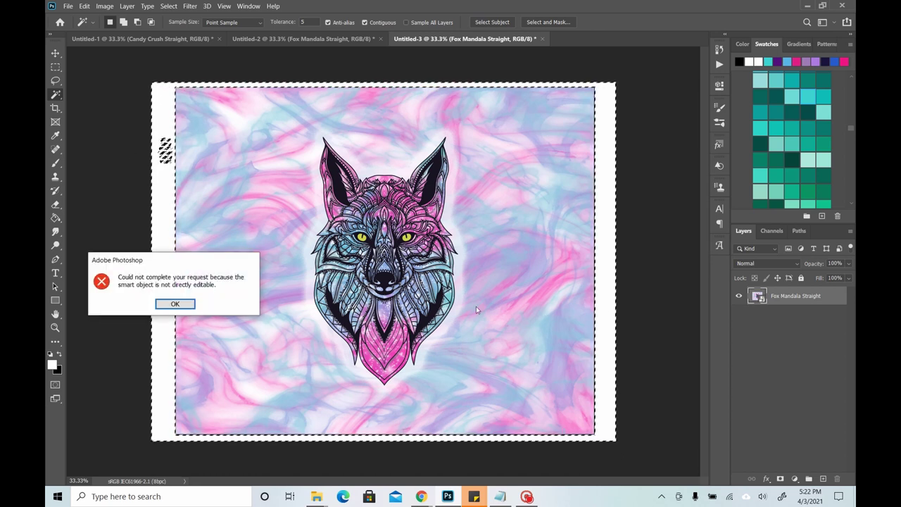
pyautogui.click(175, 303)
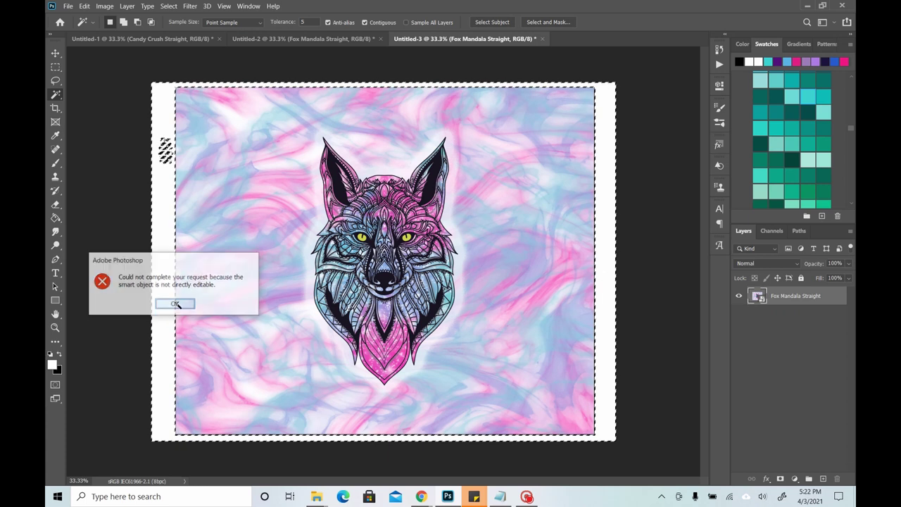
# - Rasterize the Fox Mandala Straight layer so its white border can be cleared to transparency
pyautogui.rightClick(783, 300)
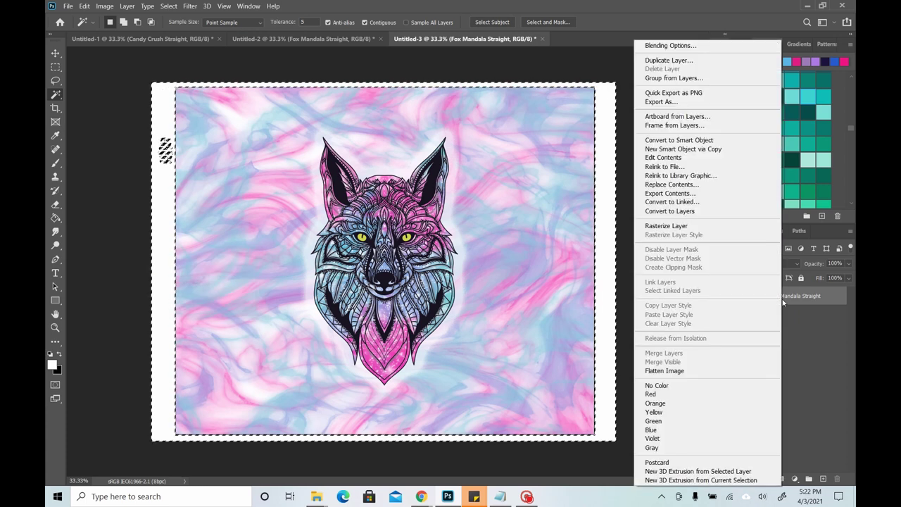
pyautogui.click(680, 226)
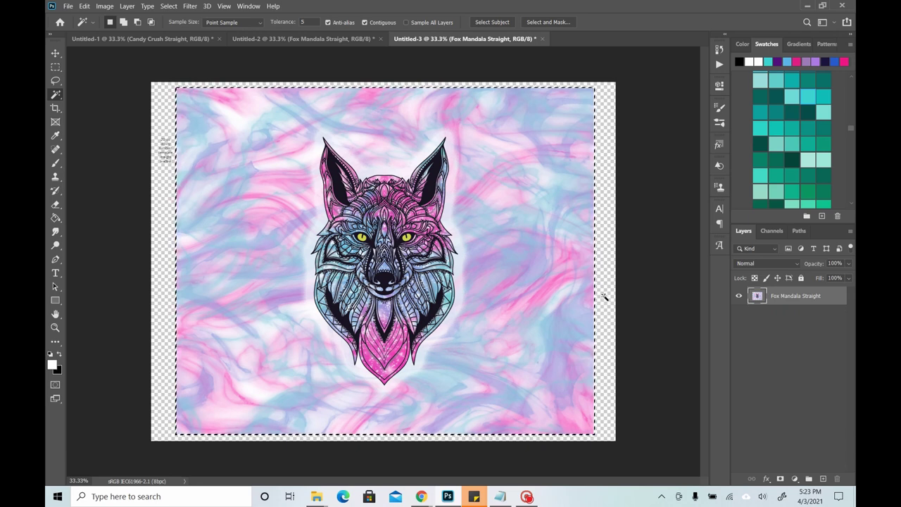
# - Erase the small template label text at the canvas's left edge, then deselect
pyautogui.hotkey('ctrl', 'd')
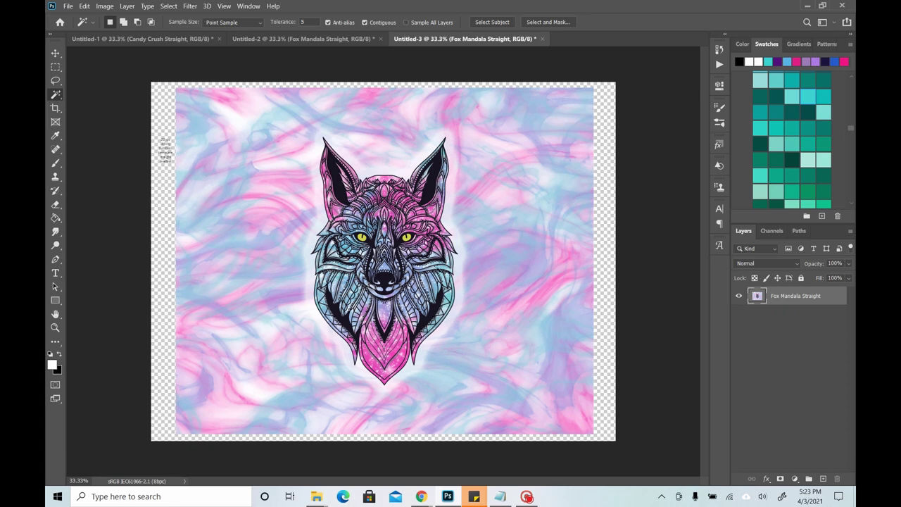
pyautogui.click(55, 67)
pyautogui.moveTo(153, 130); pyautogui.dragTo(175, 185)
pyautogui.press('Delete')
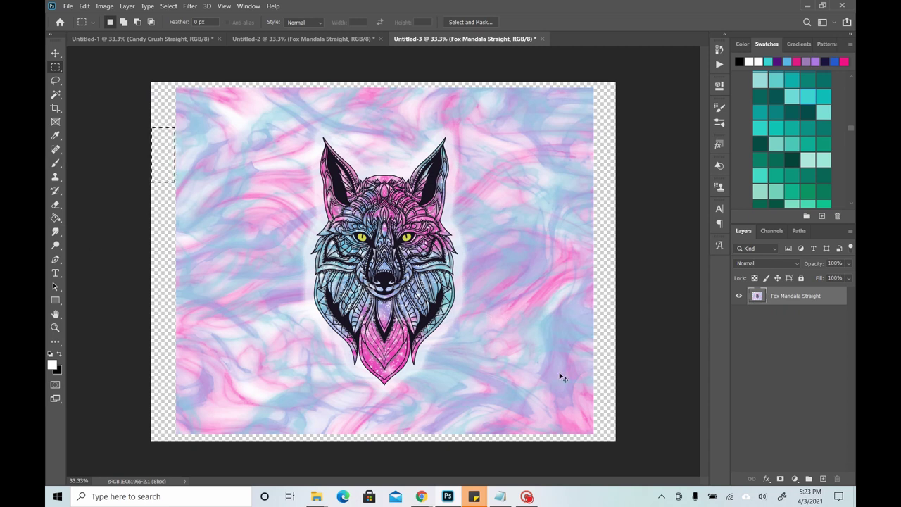
pyautogui.hotkey('ctrl', 'd')
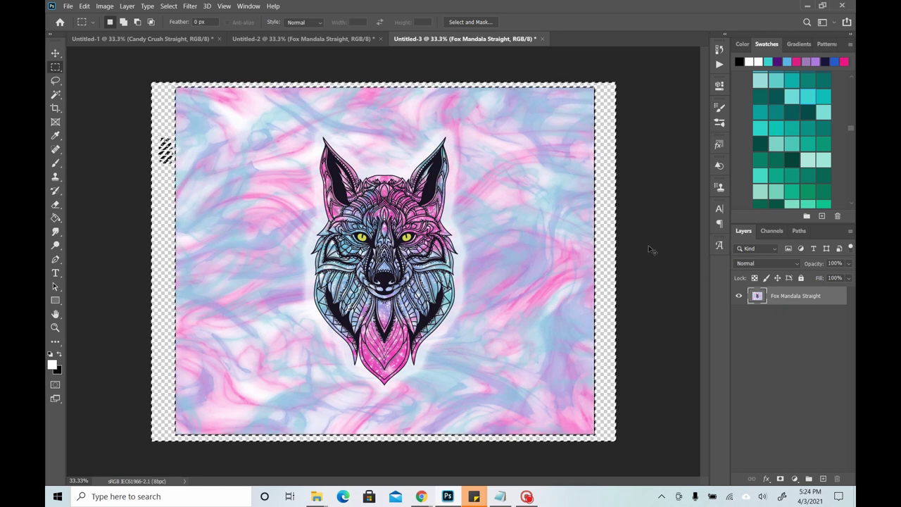
# - Fill the selected border area with white, then clear the selection
pyautogui.hotkey('alt', 'BackSpace')
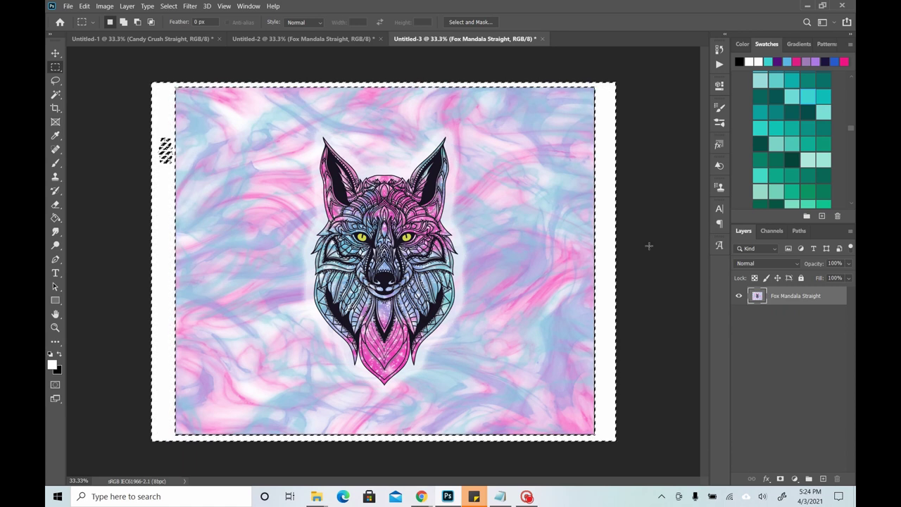
pyautogui.hotkey('ctrl', 'd')
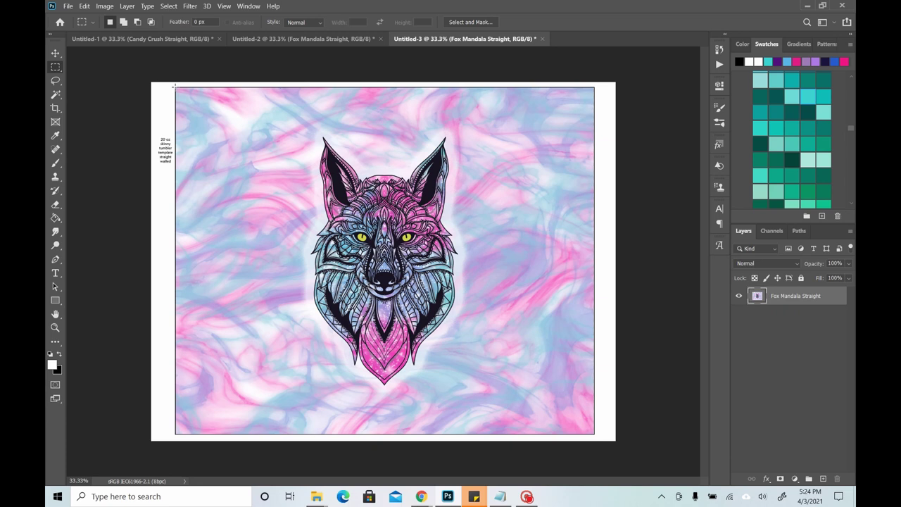
# - Draw a rectangular marquee around the fox design inside the white border
pyautogui.moveTo(174, 86); pyautogui.dragTo(595, 435)
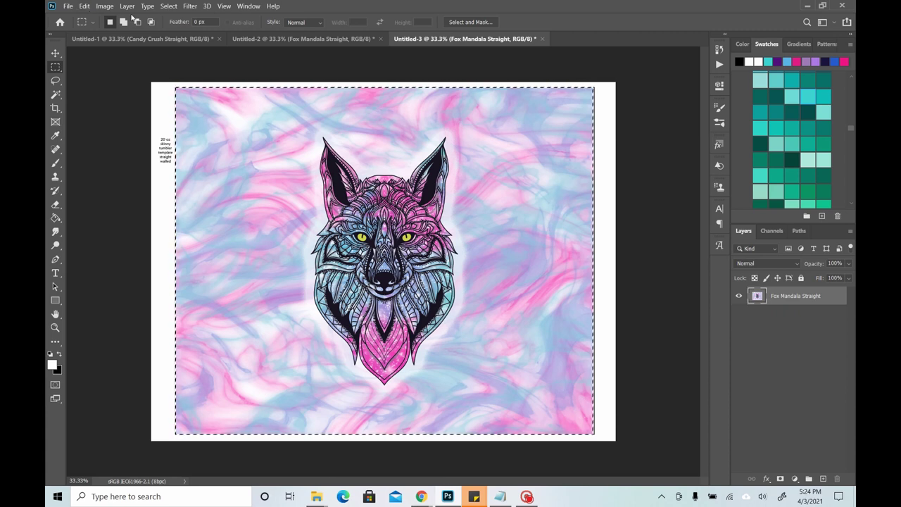
pyautogui.click(84, 6)
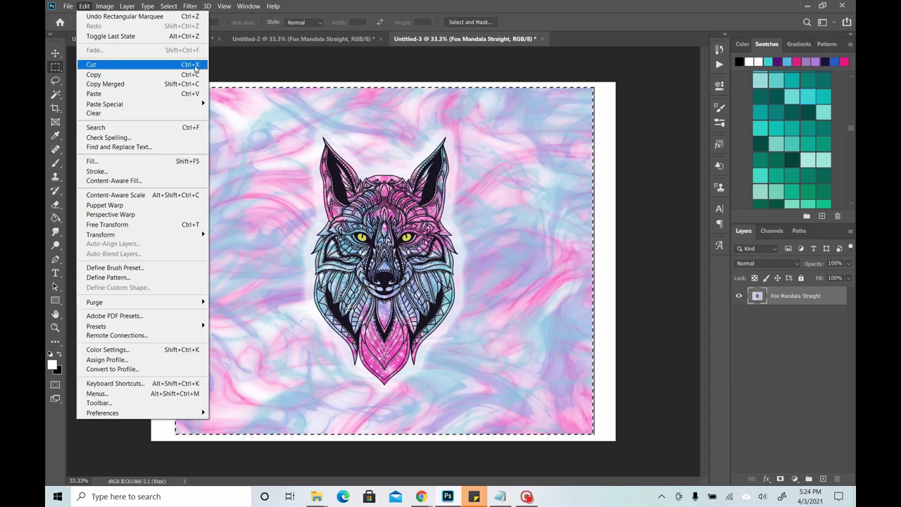
# - Cut the selected design, hide the Fox Mandala Straight layer, and paste it as Layer 1
pyautogui.click(190, 65)
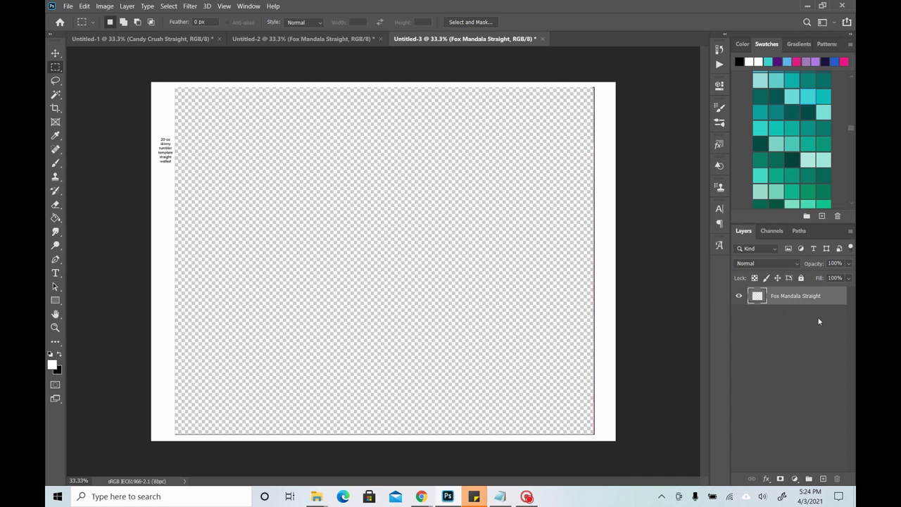
pyautogui.click(740, 298)
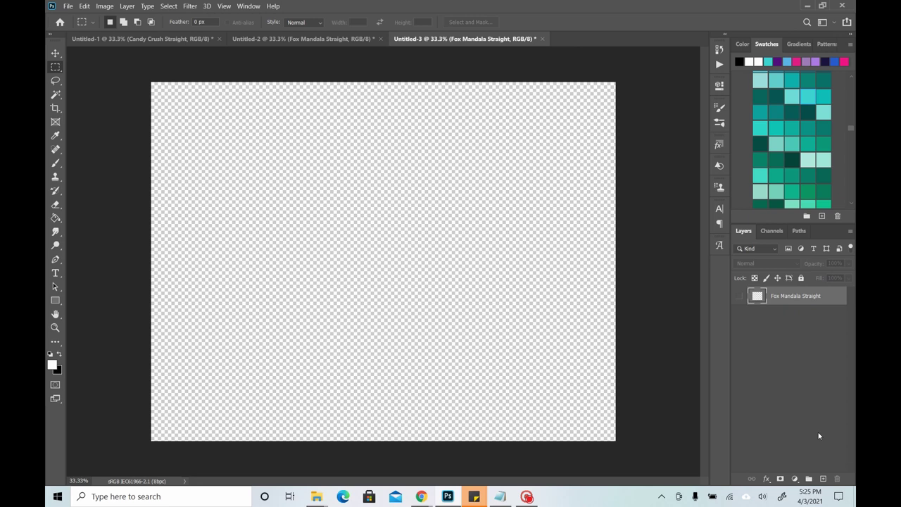
pyautogui.hotkey('ctrl', 'v')
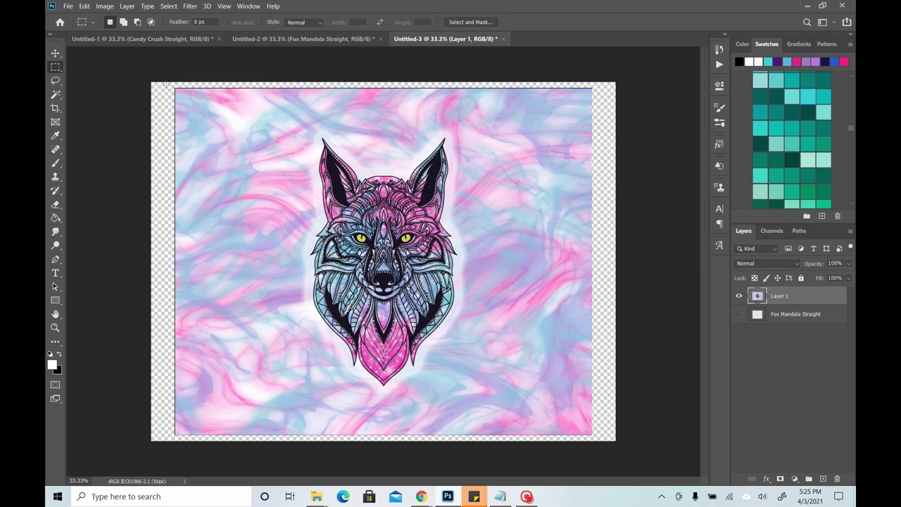
# - Select the thin strip along the design's top edge, then deselect it
pyautogui.moveTo(167, 84); pyautogui.dragTo(599, 90)
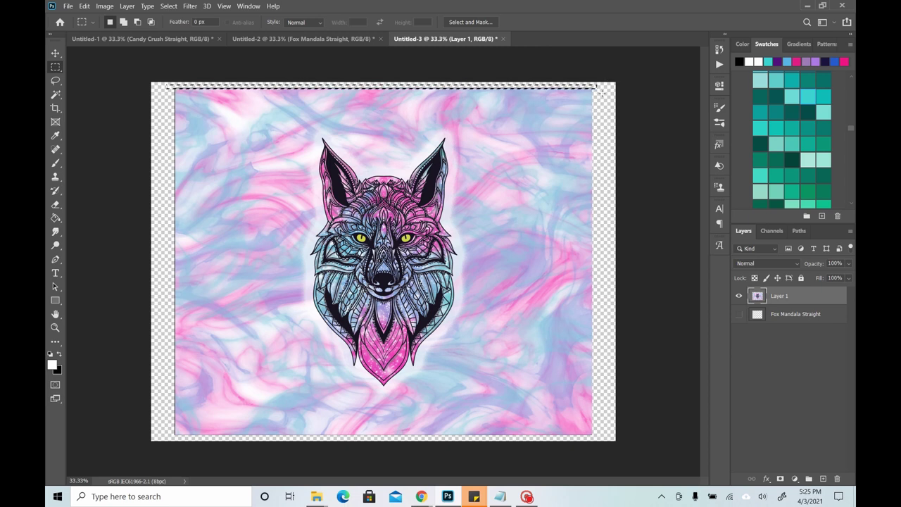
pyautogui.hotkey('ctrl', 'd')
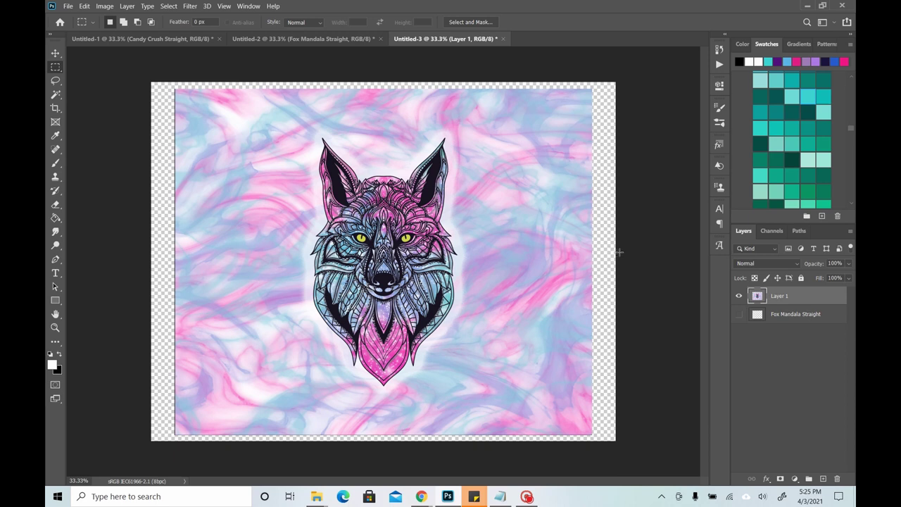
# - Free Transform the fox layer and switch W and H to inches, reading 9.89 × 8.20 in
pyautogui.hotkey('ctrl', 't')
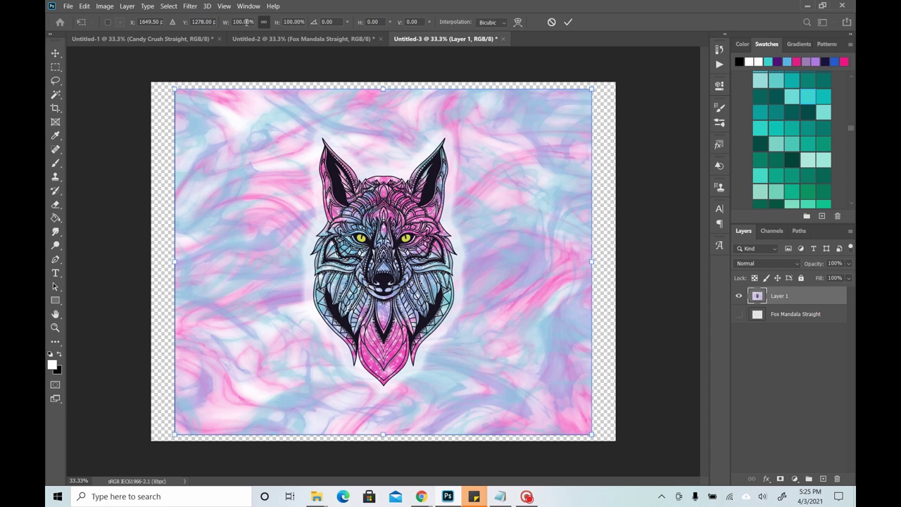
pyautogui.rightClick(247, 23)
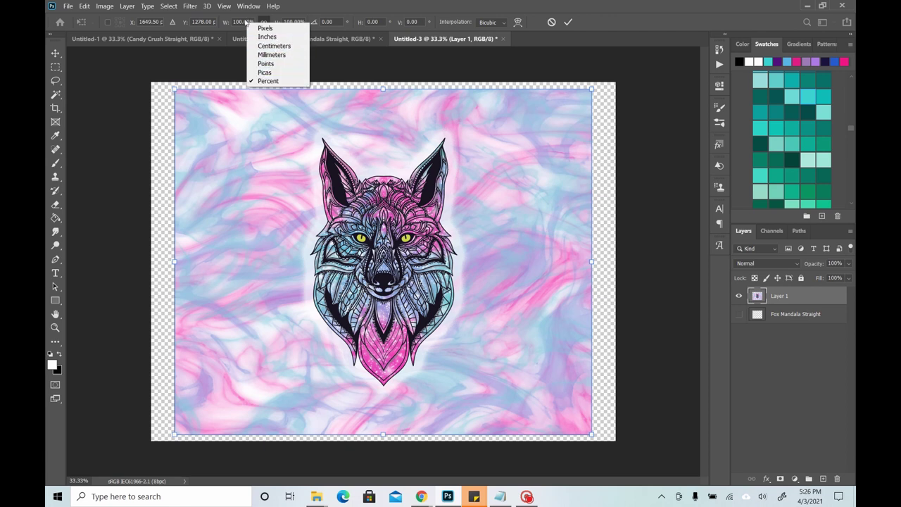
pyautogui.click(243, 26)
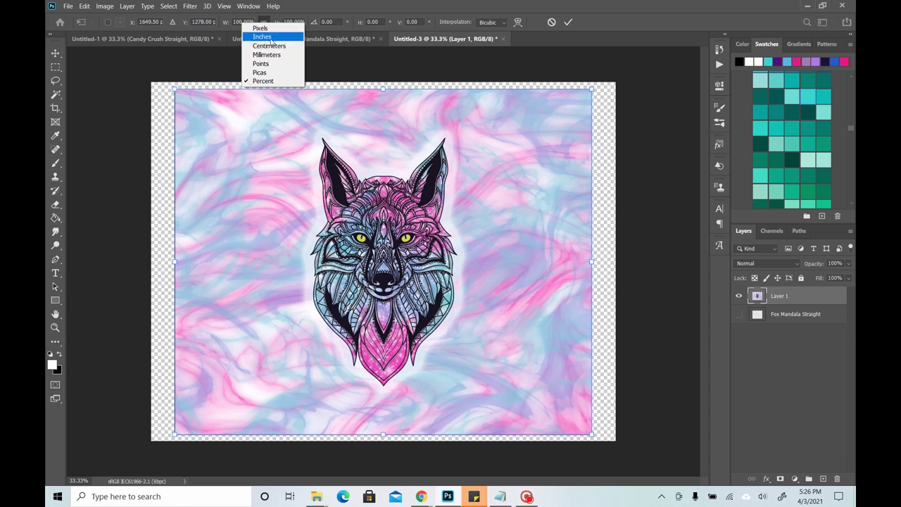
pyautogui.click(262, 36)
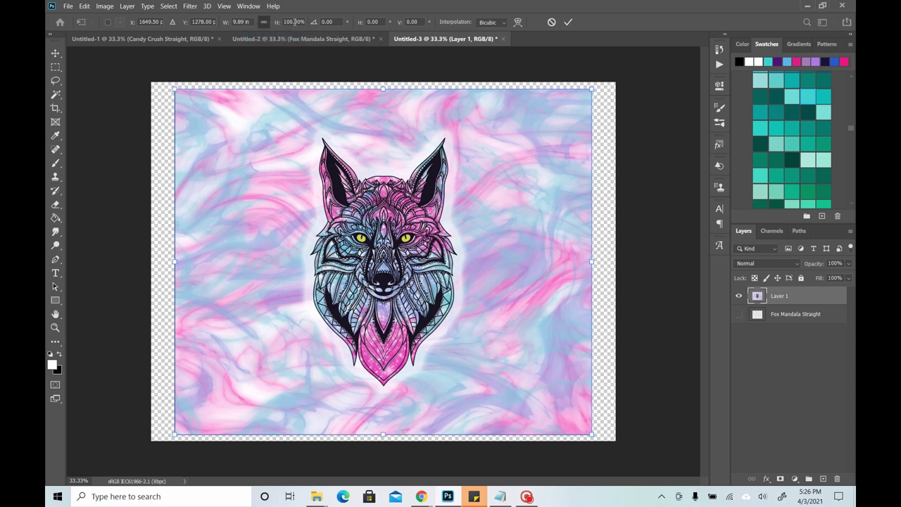
pyautogui.rightClick(295, 21)
pyautogui.click(321, 35)
# - Scale the fox layer proportionally to 8.00 in wide (6.63 in high) and commit
pyautogui.click(225, 22)
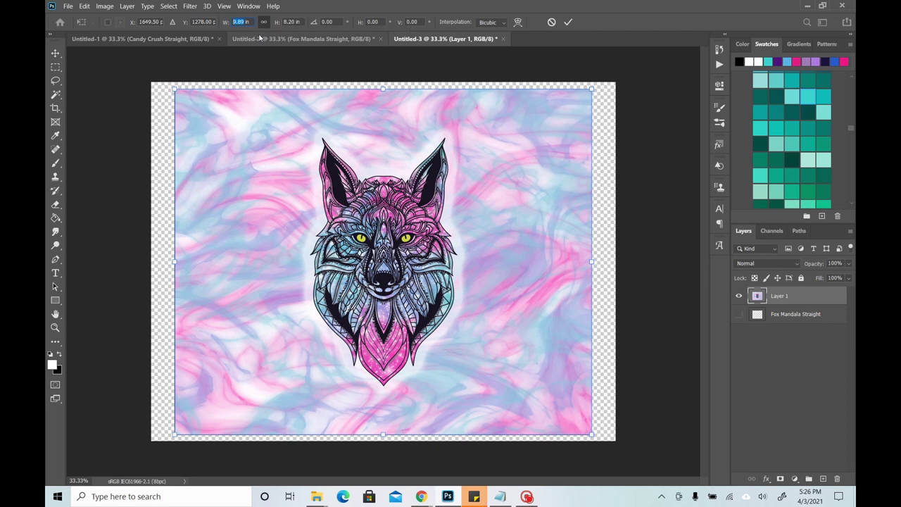
pyautogui.write('8')
pyautogui.press('Return')
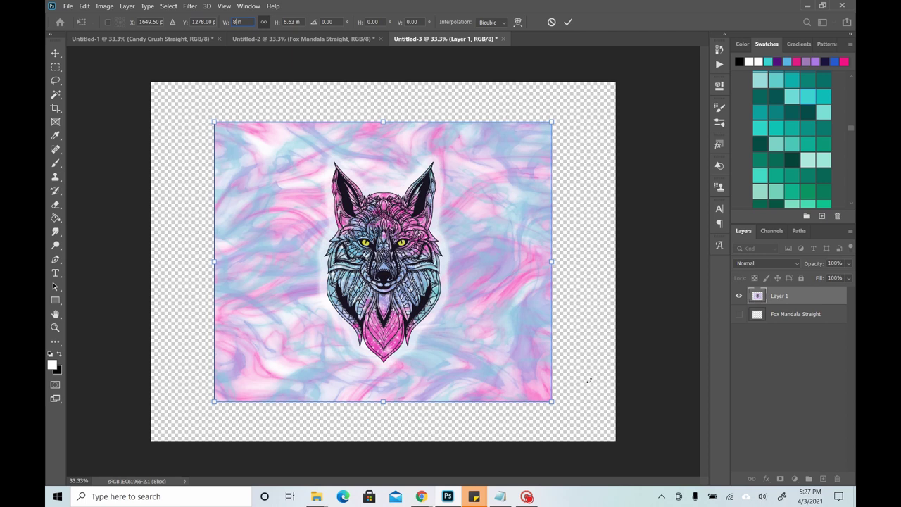
pyautogui.press('Return')
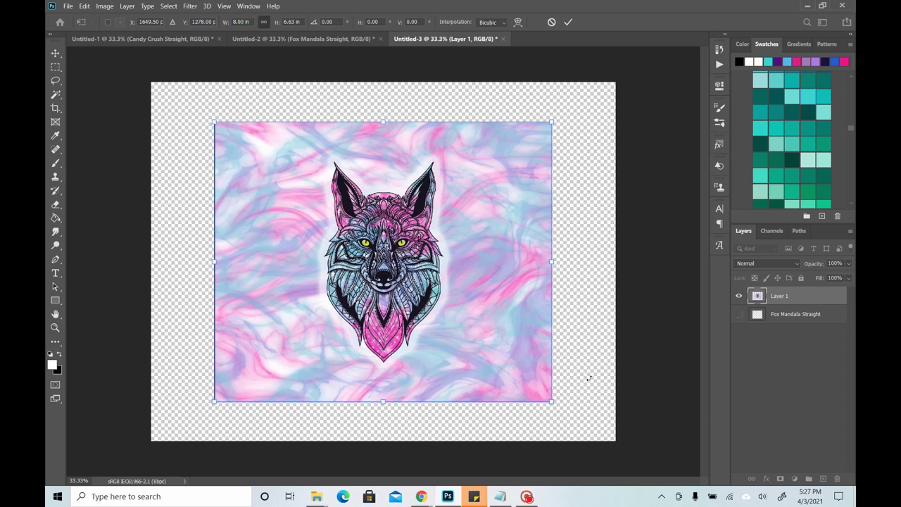